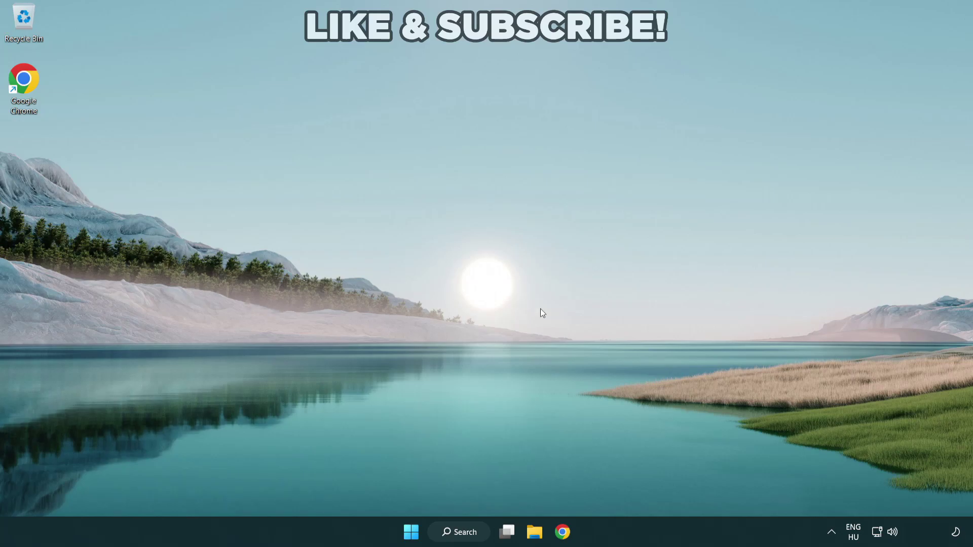
- Switch the sound output from CABLE Input to Speakers (High Definition Audio Device) in quick settings
left_click(893, 533)
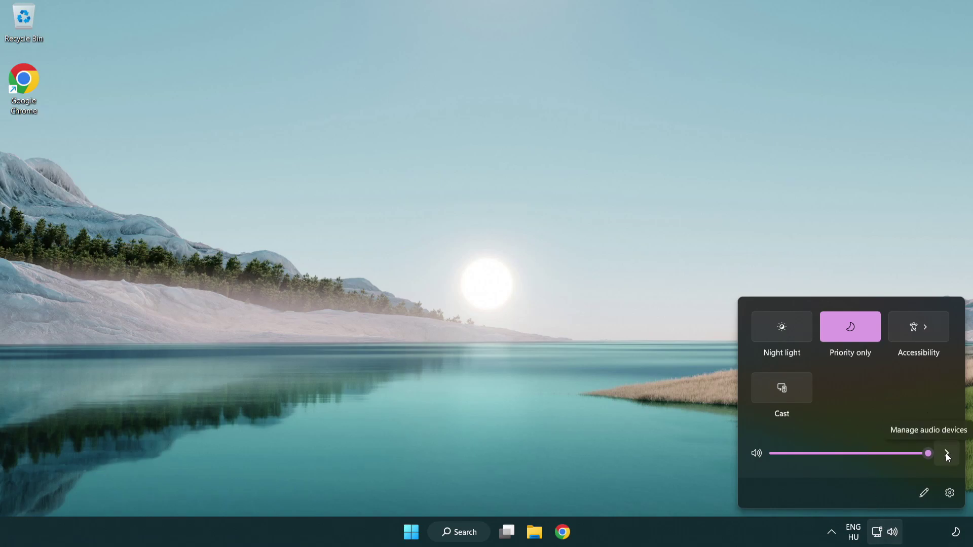
left_click(947, 453)
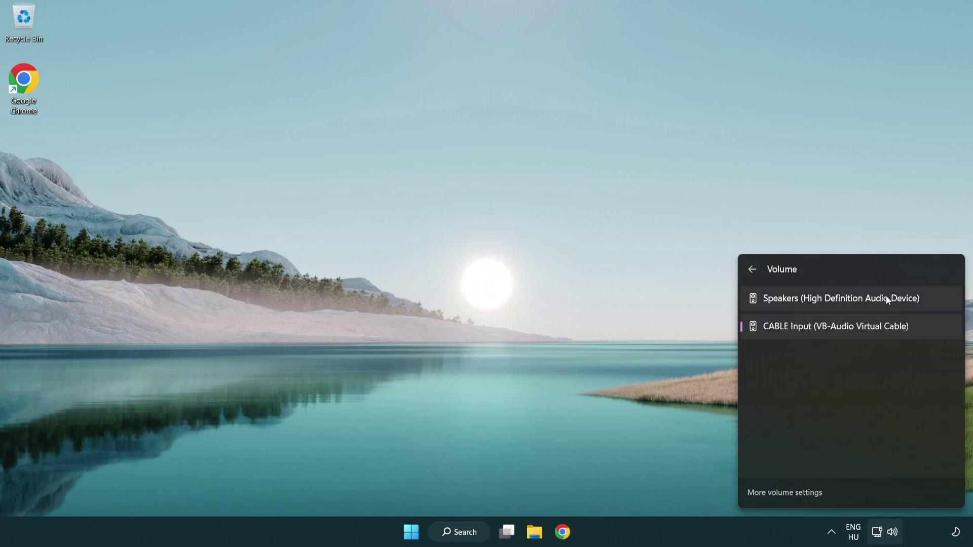
left_click(935, 304)
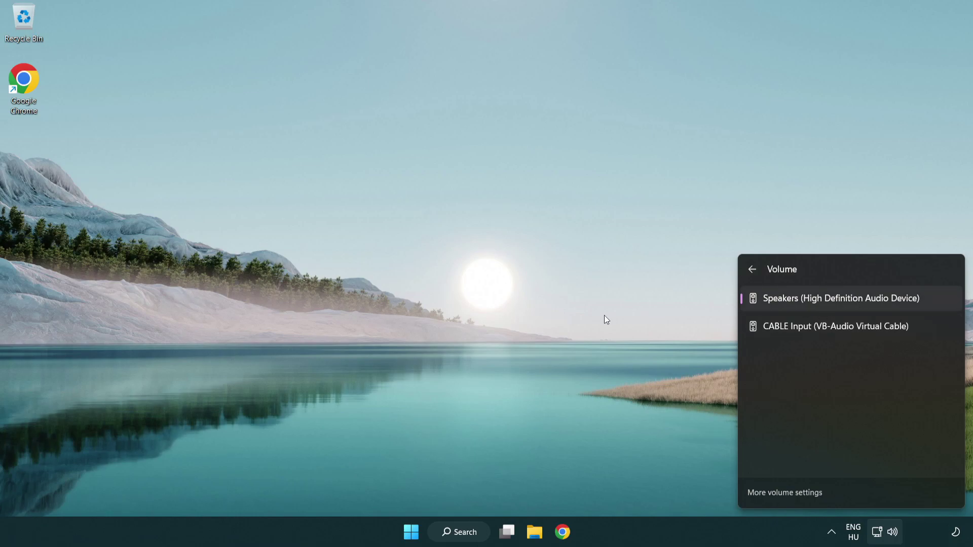
left_click(510, 289)
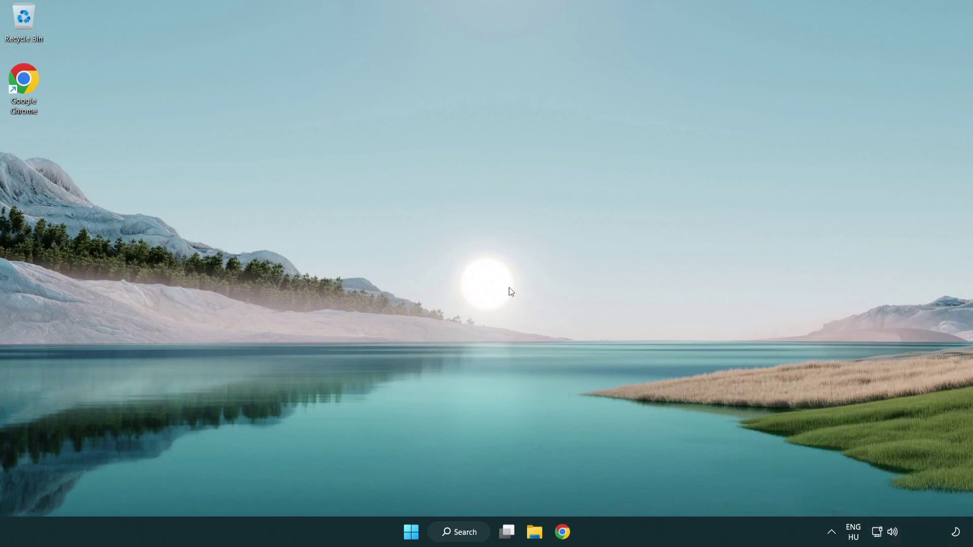
- Reset sound devices and app volumes in the Volume mixer, then close Settings
right_click(893, 533)
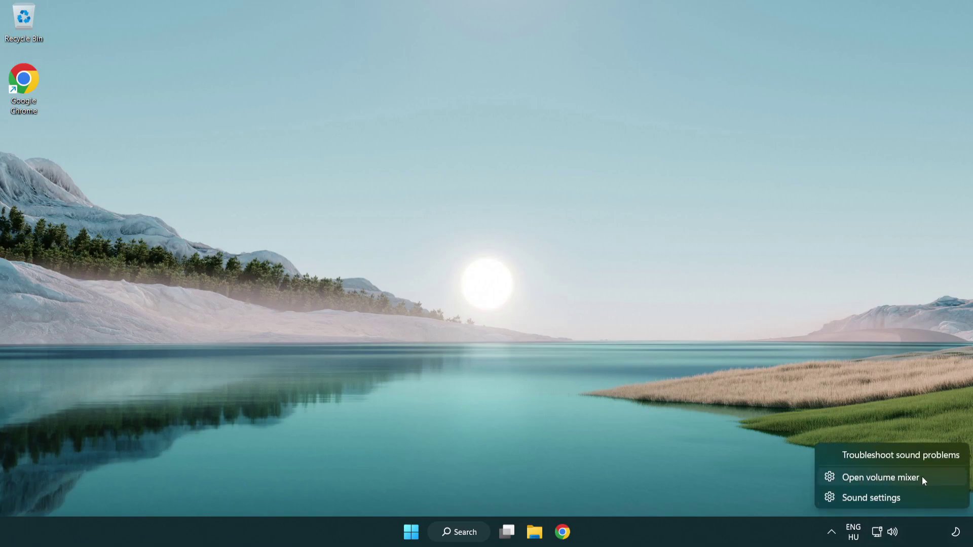
left_click(939, 479)
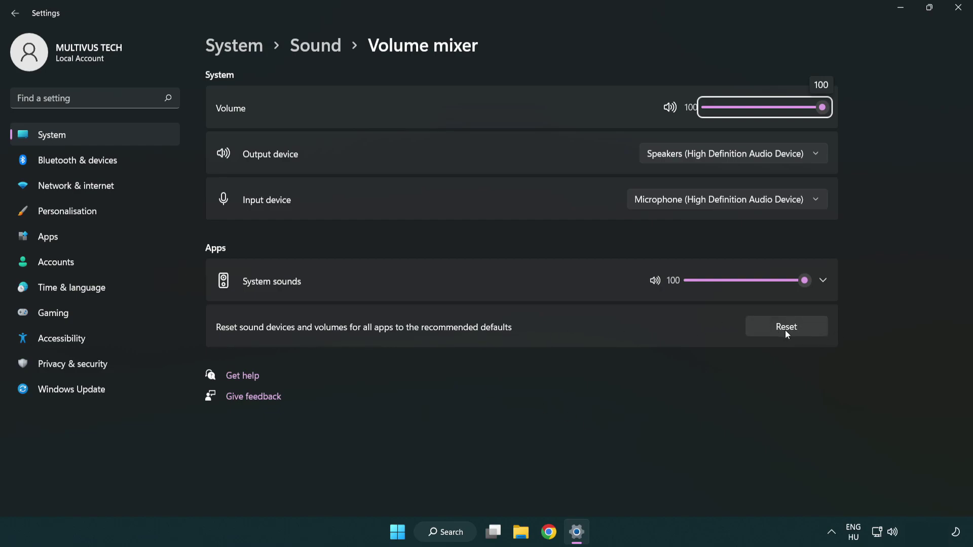
left_click(813, 330)
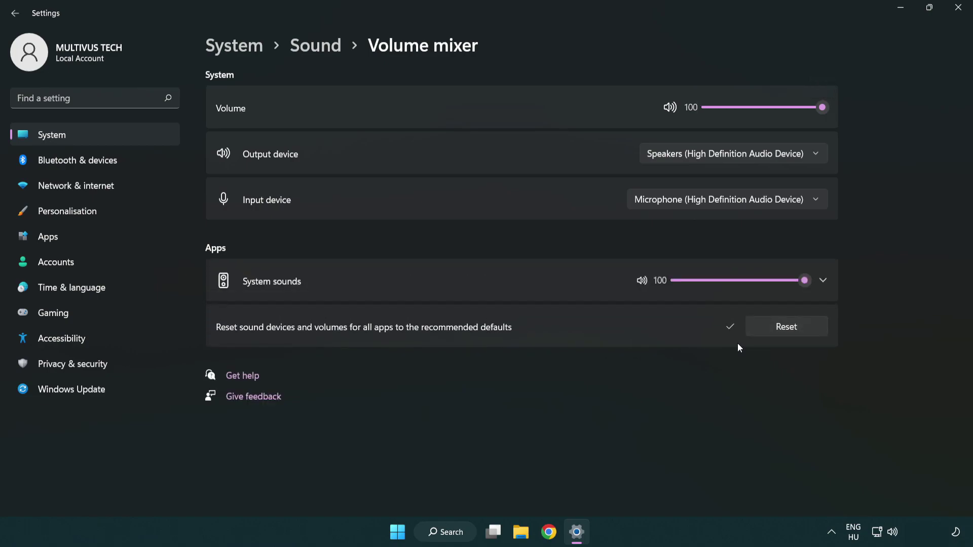
left_click(962, 11)
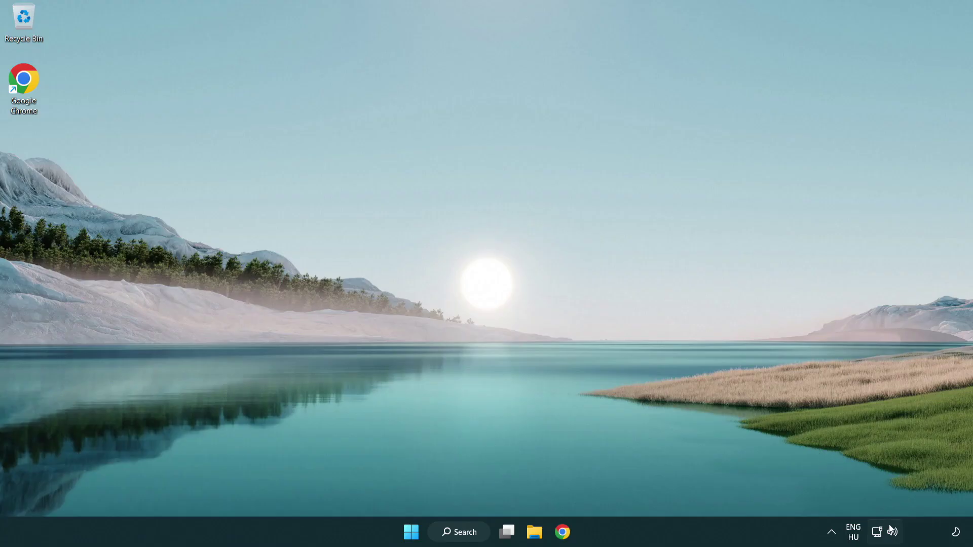
- Open System > Sound settings from the taskbar speaker icon and scroll to the Advanced section
right_click(892, 532)
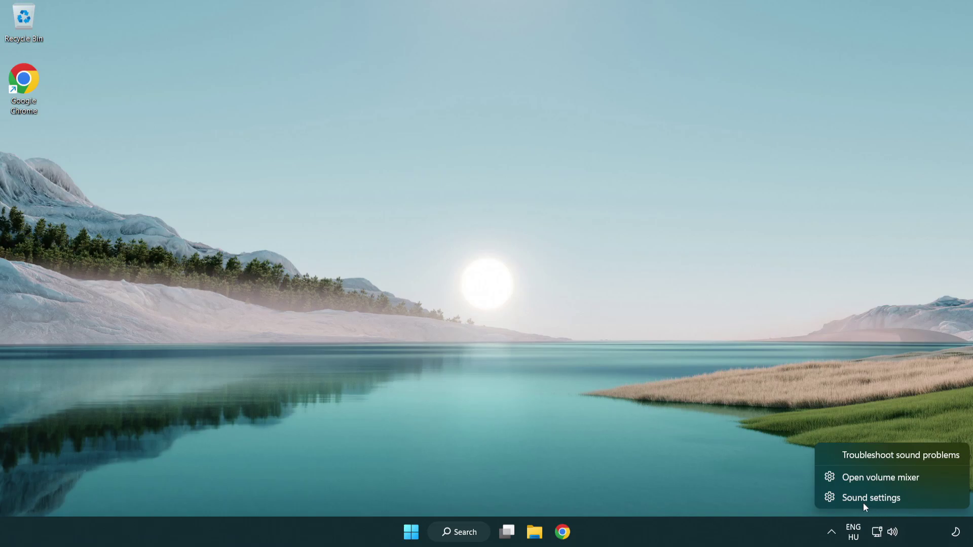
left_click(931, 501)
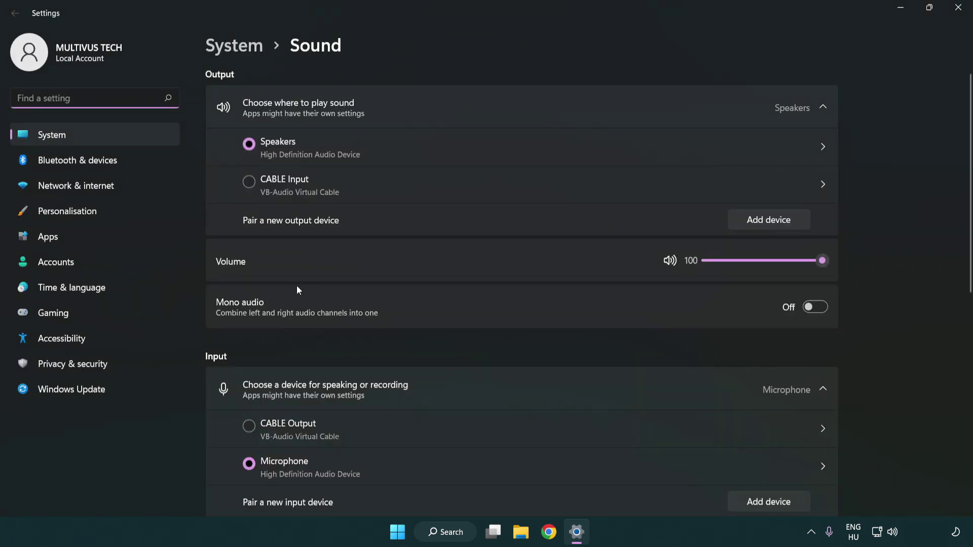
left_click_drag(783, 260, 869, 260)
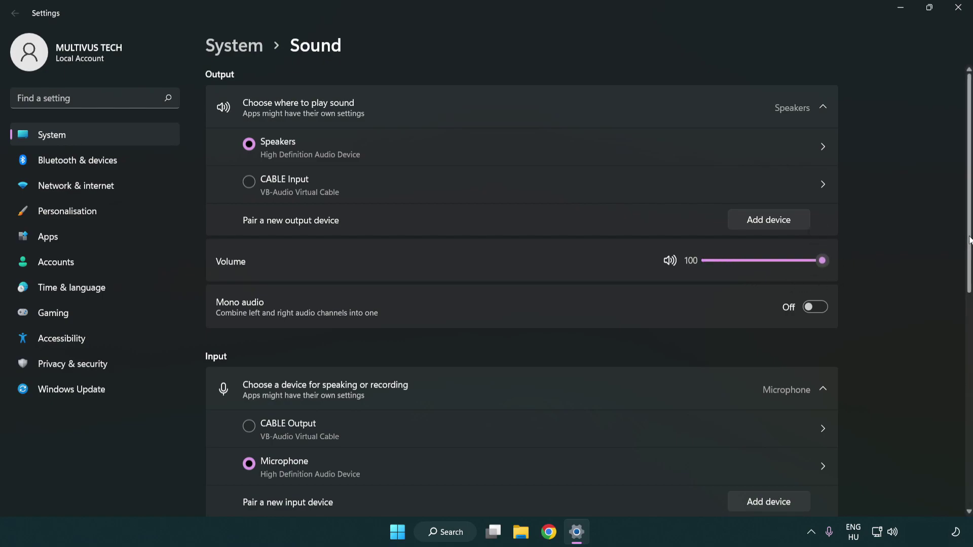
left_click_drag(970, 240, 969, 447)
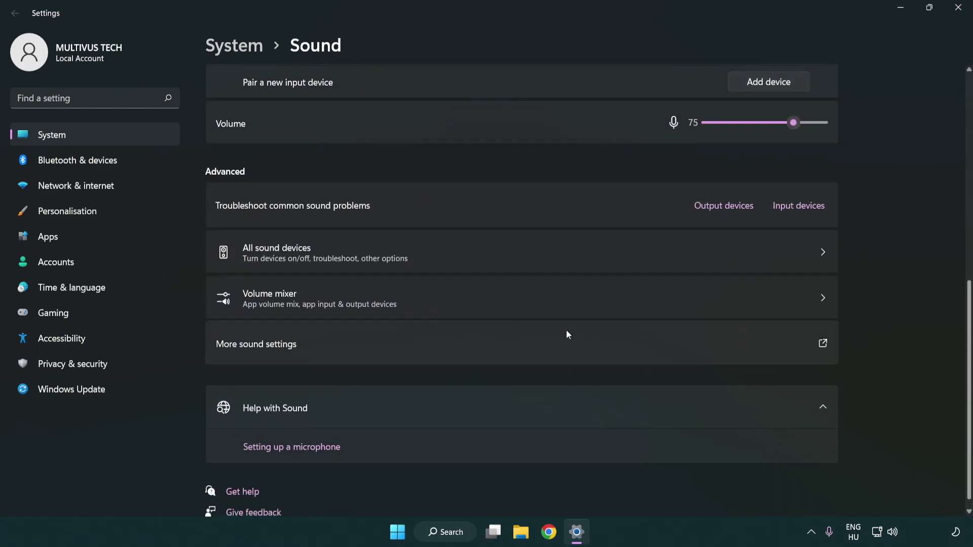
- Disable the CABLE Input playback device in the classic Sound control panel
left_click(373, 347)
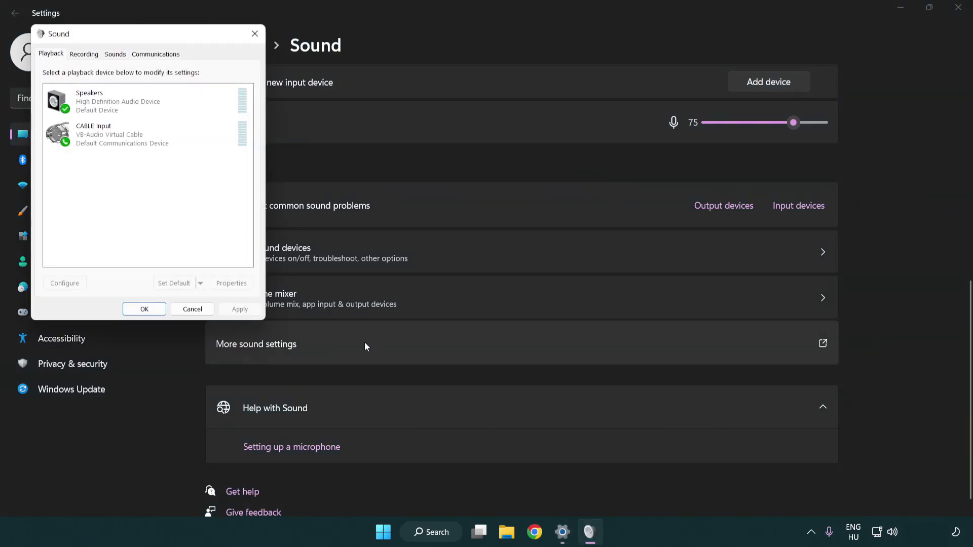
left_click_drag(173, 41, 500, 127)
left_click(467, 233)
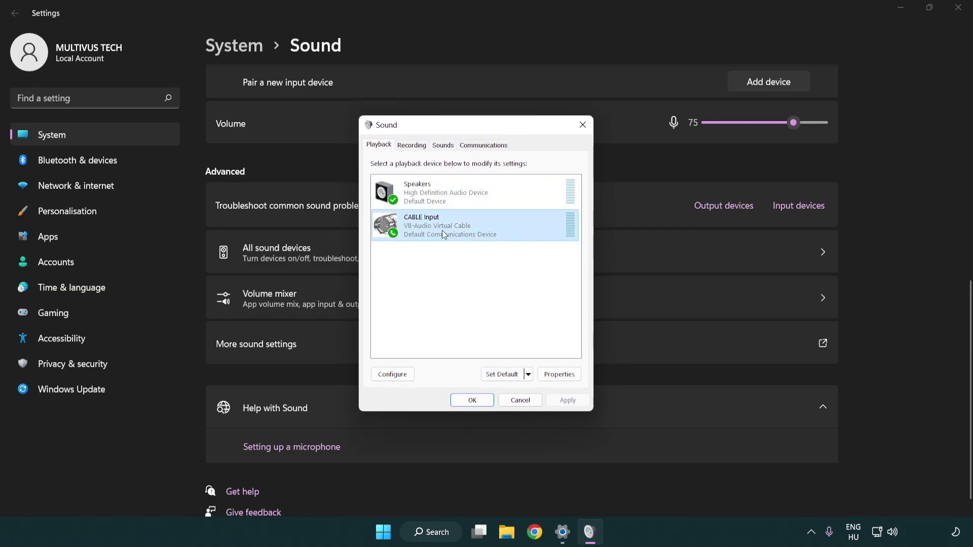
right_click(442, 231)
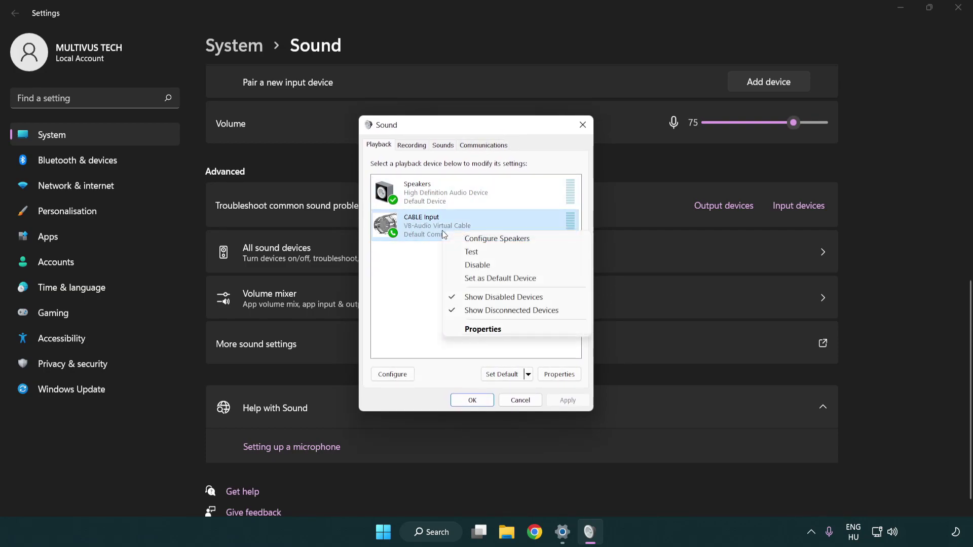
left_click(503, 266)
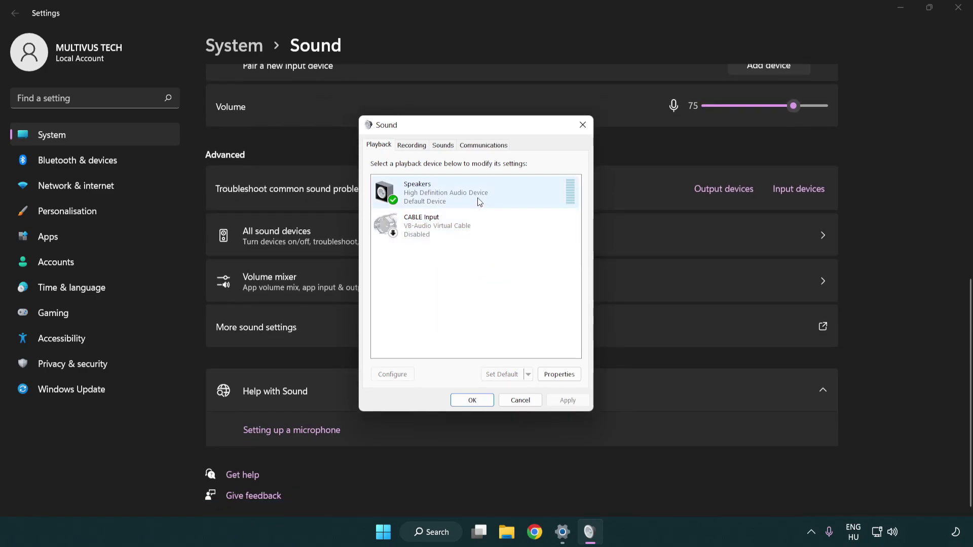
- Configure the Speakers as 7.1 Surround with full-range front and surround speakers
right_click(495, 194)
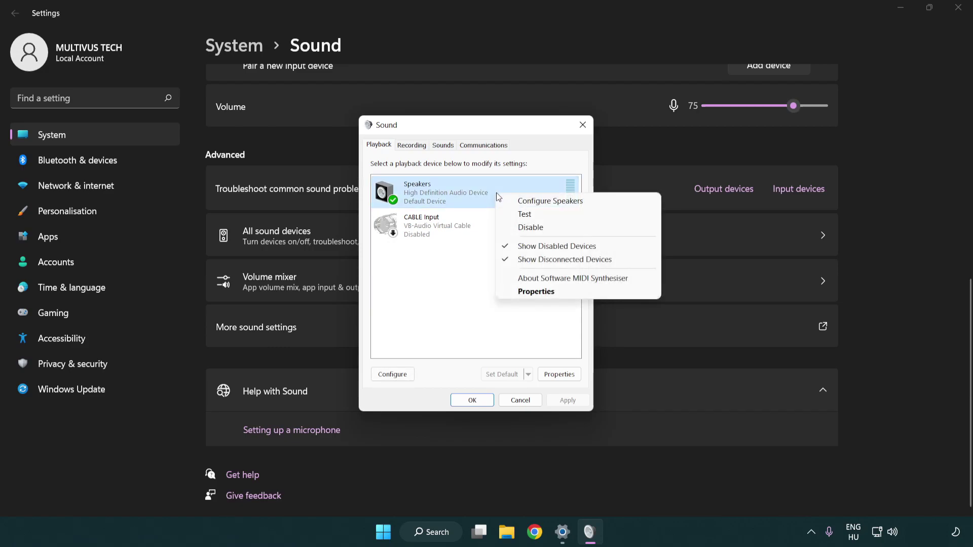
left_click(536, 202)
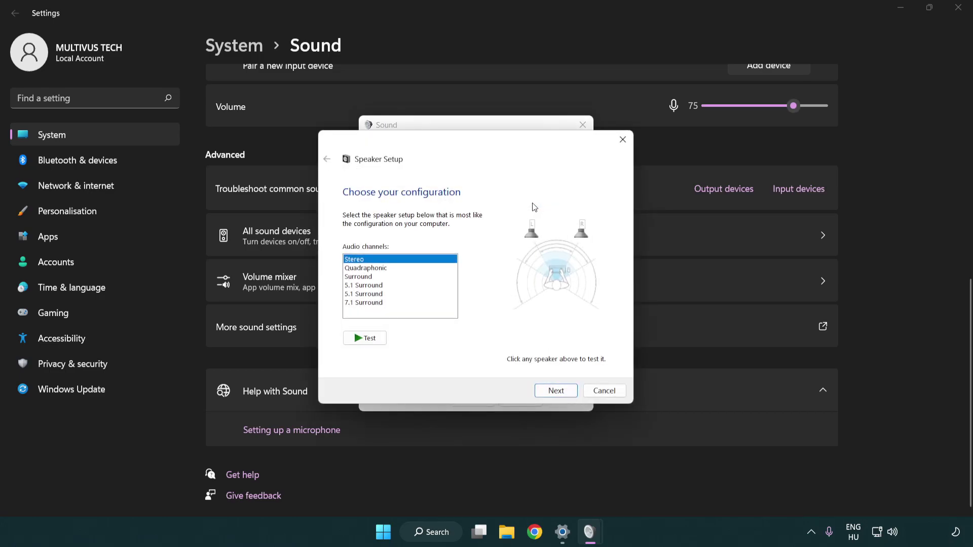
left_click(387, 285)
left_click(387, 303)
left_click(555, 391)
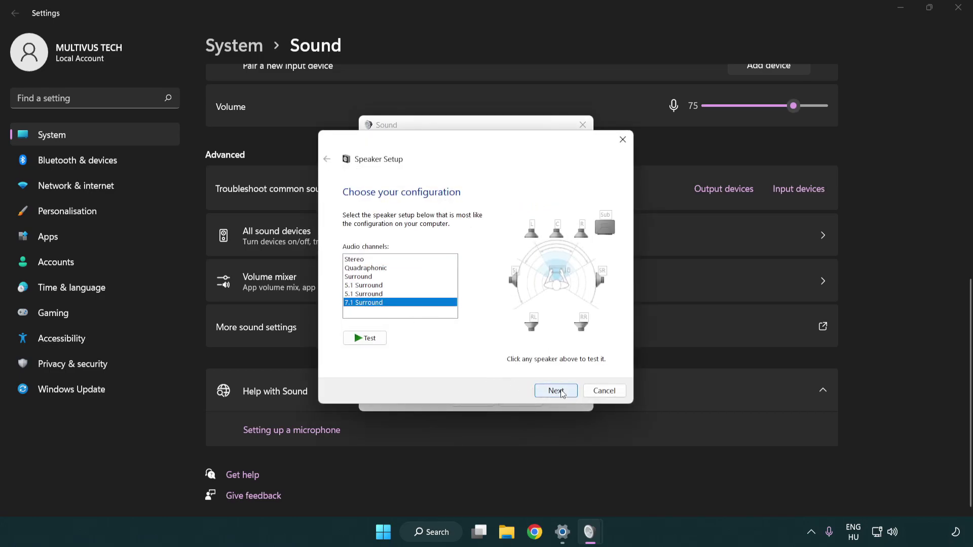
left_click(554, 392)
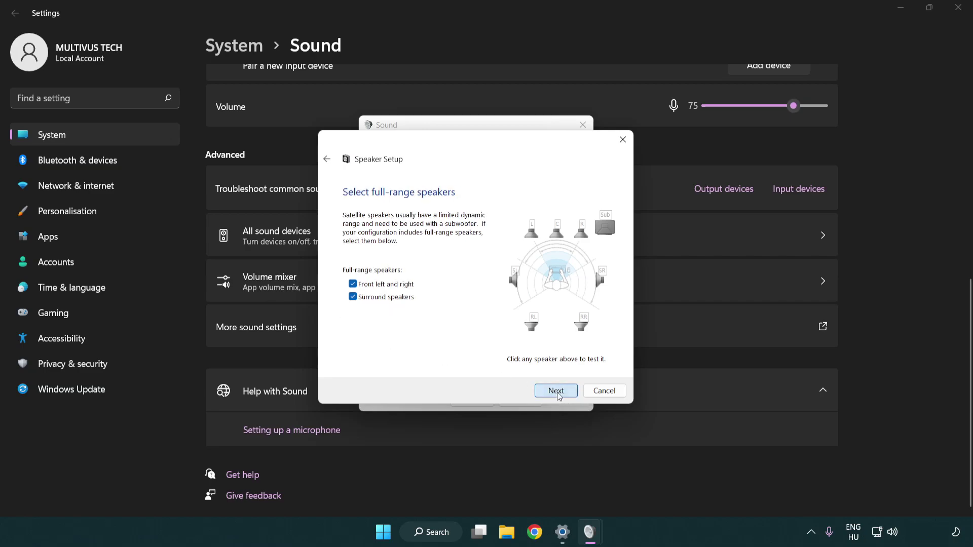
left_click(545, 389)
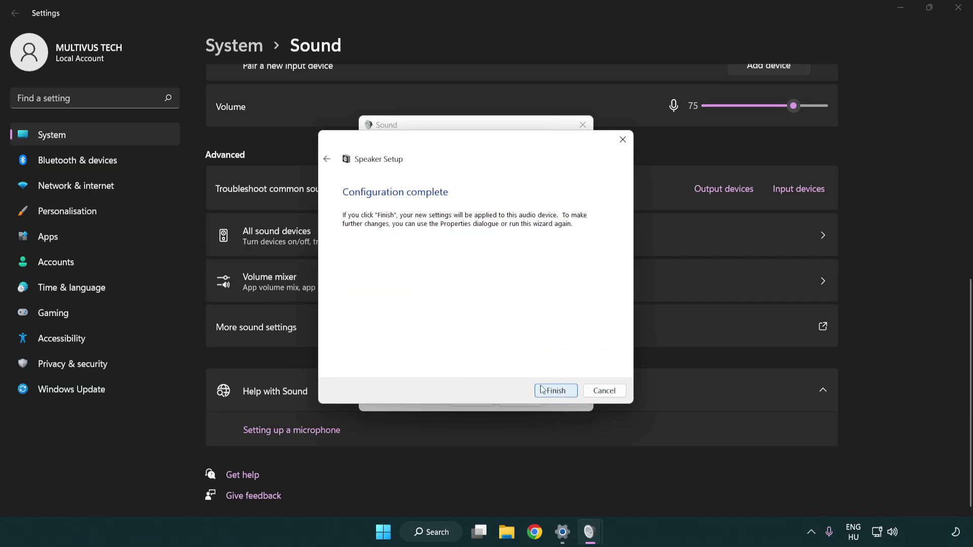
left_click(556, 391)
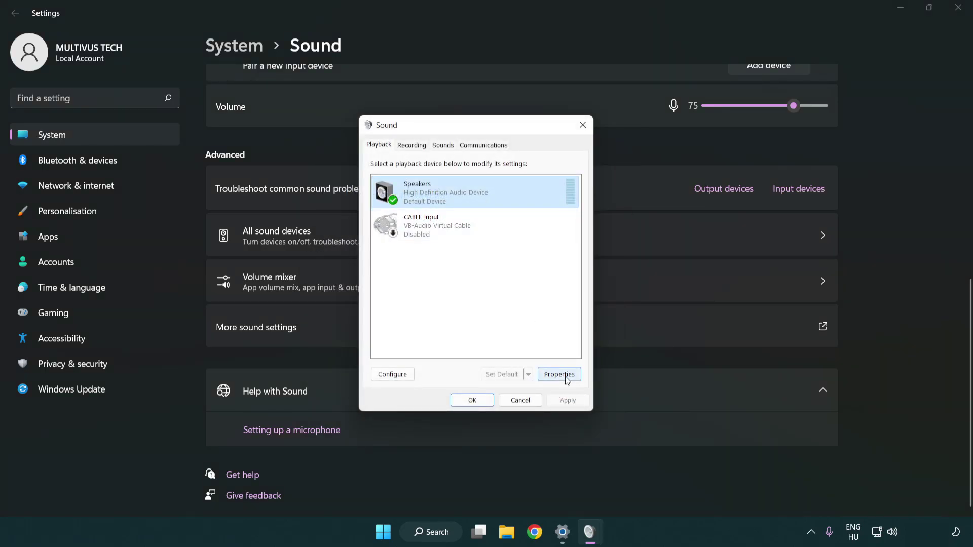
- Turn off all sound enhancements in the Speakers properties
left_click(559, 375)
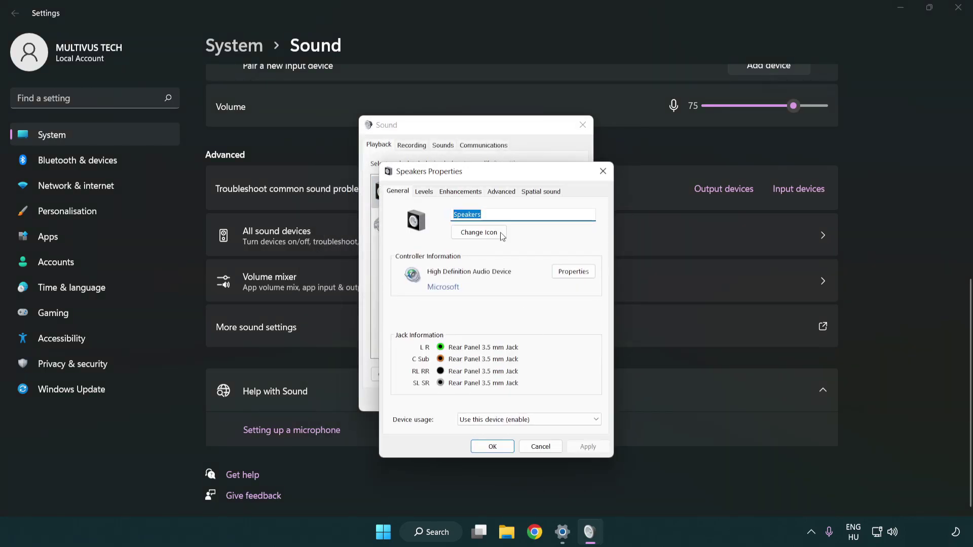
left_click_drag(491, 174, 475, 134)
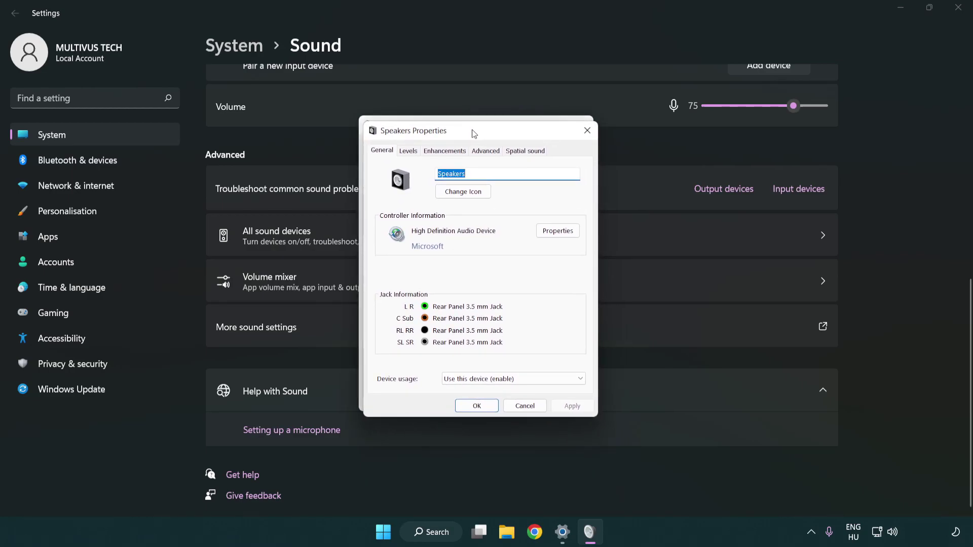
left_click(445, 151)
left_click(454, 204)
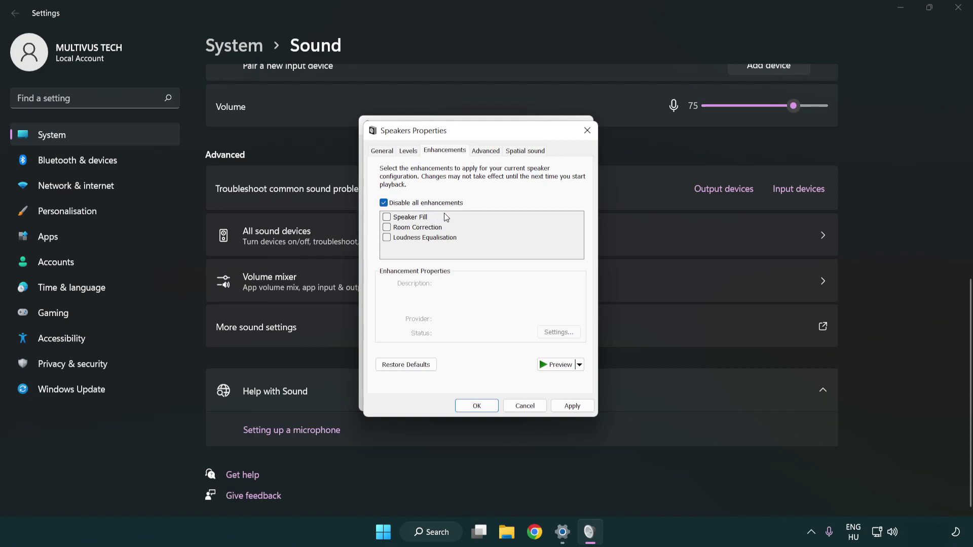
- Set the Speakers default format to 16 bit, 48000 Hz (DVD Quality) and close the sound windows
left_click(488, 153)
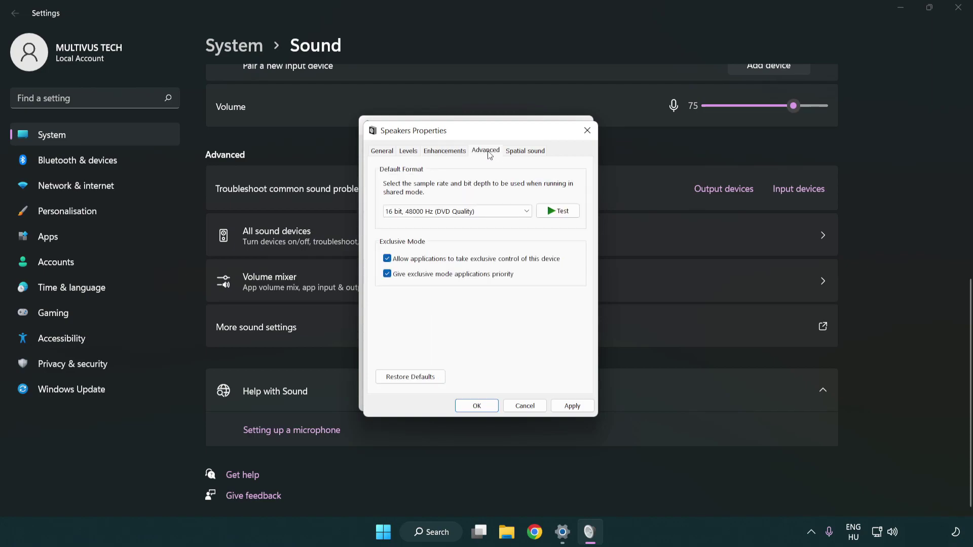
left_click(433, 212)
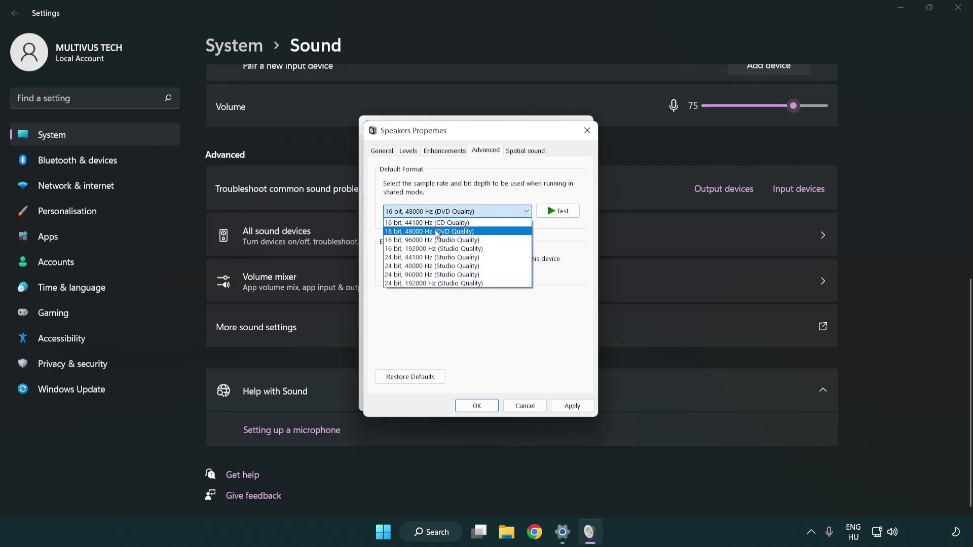
left_click(438, 231)
left_click(570, 407)
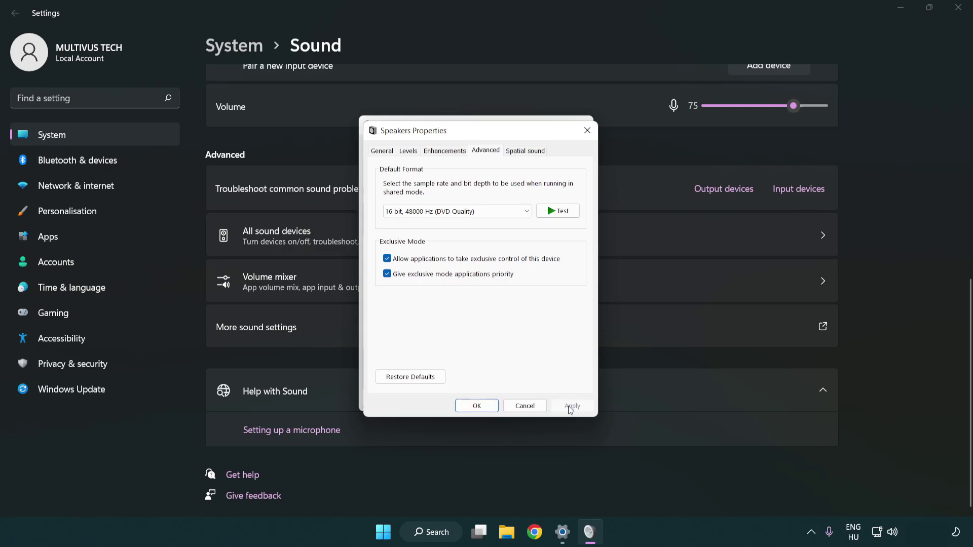
left_click(478, 407)
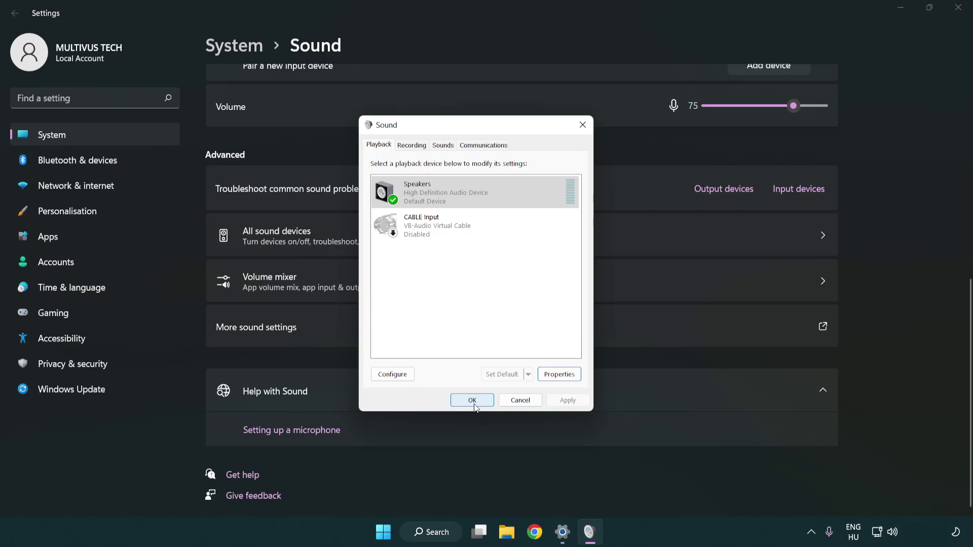
left_click(474, 403)
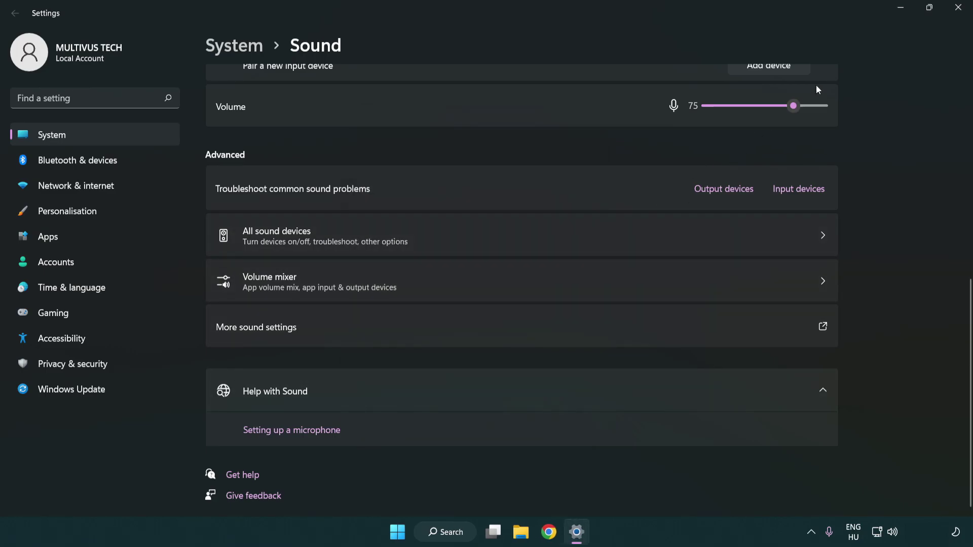
left_click(958, 10)
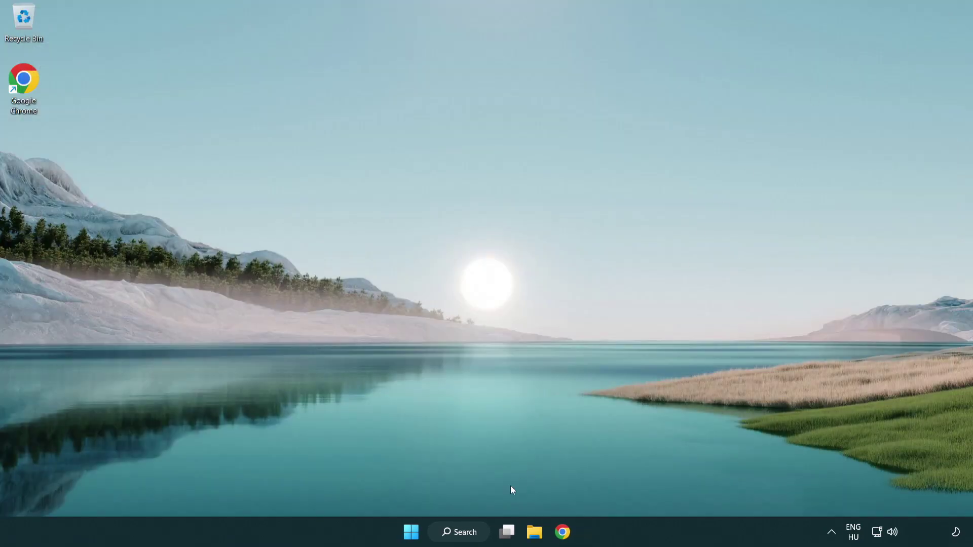
left_click(411, 533)
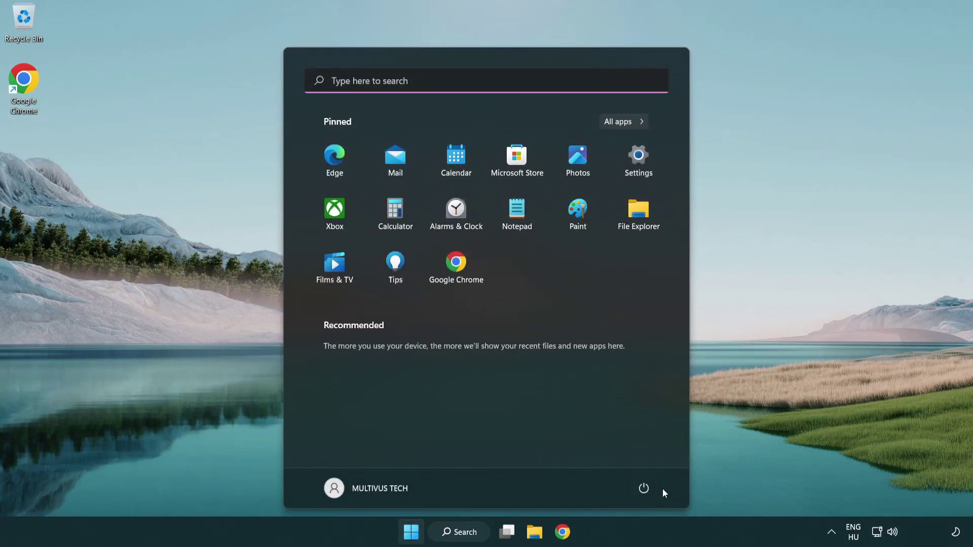
left_click(643, 489)
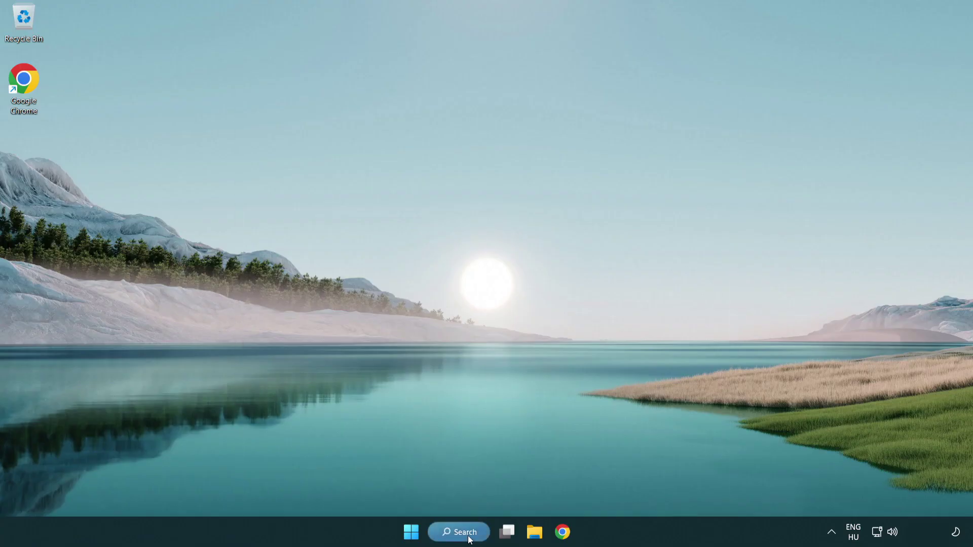
- Open Device Manager via search and select High Definition Audio Device under Sound, video and game controllers
left_click(470, 540)
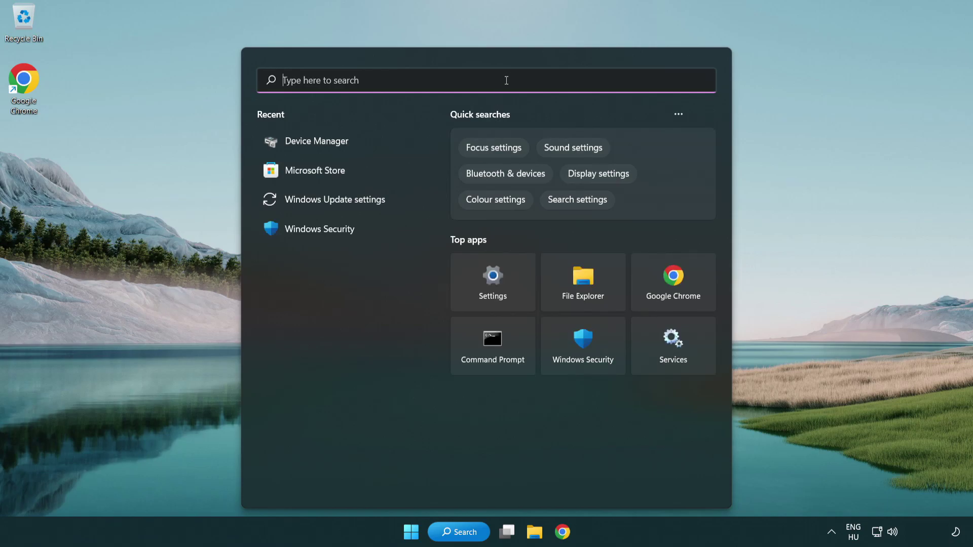
type("device manager")
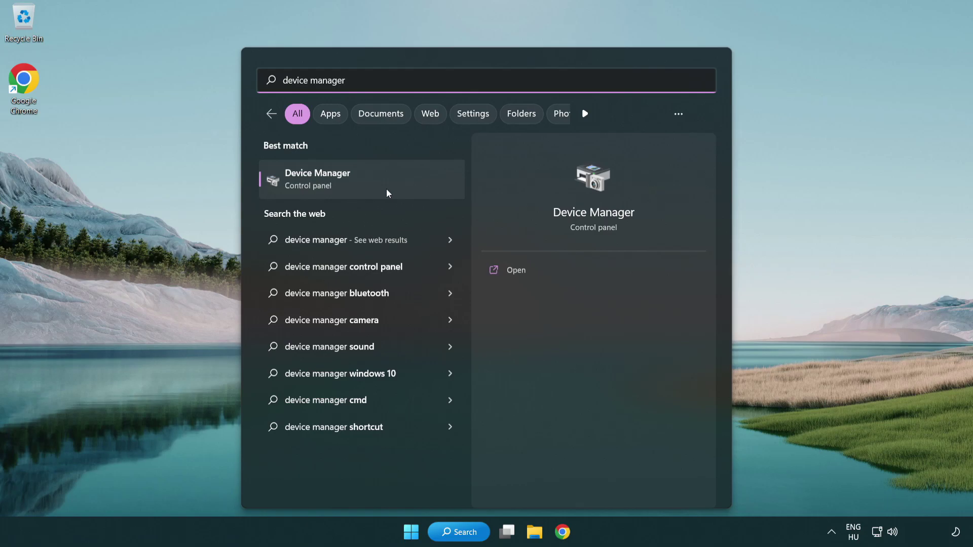
left_click(399, 184)
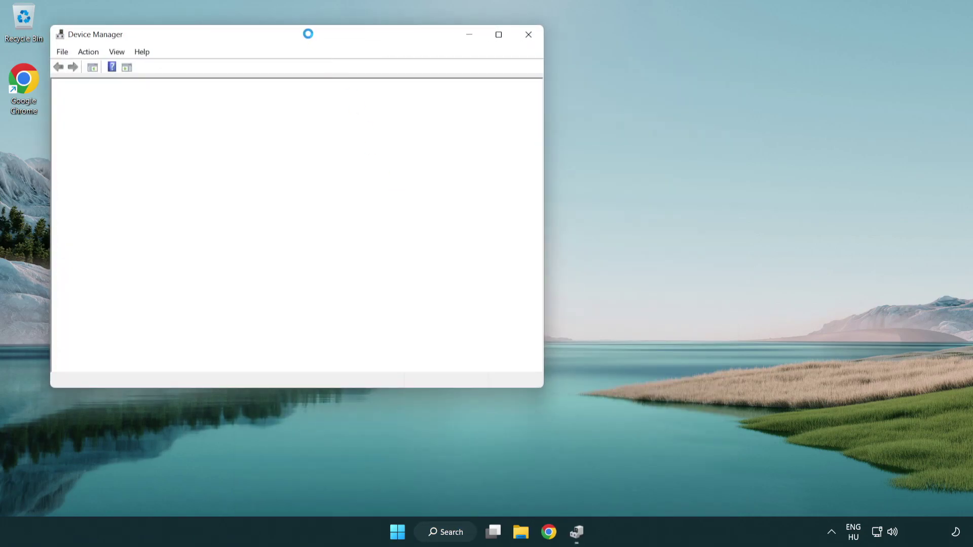
left_click_drag(307, 32, 493, 90)
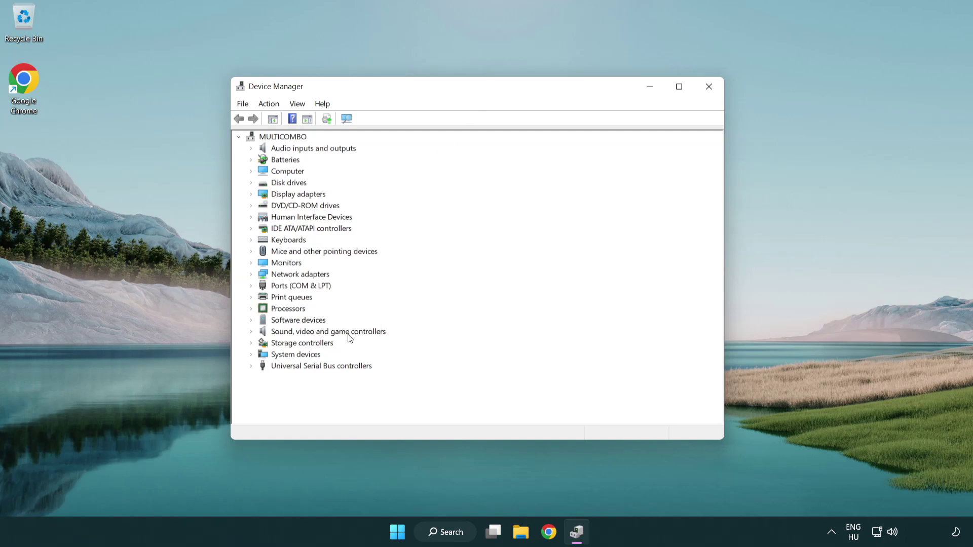
left_click(269, 332)
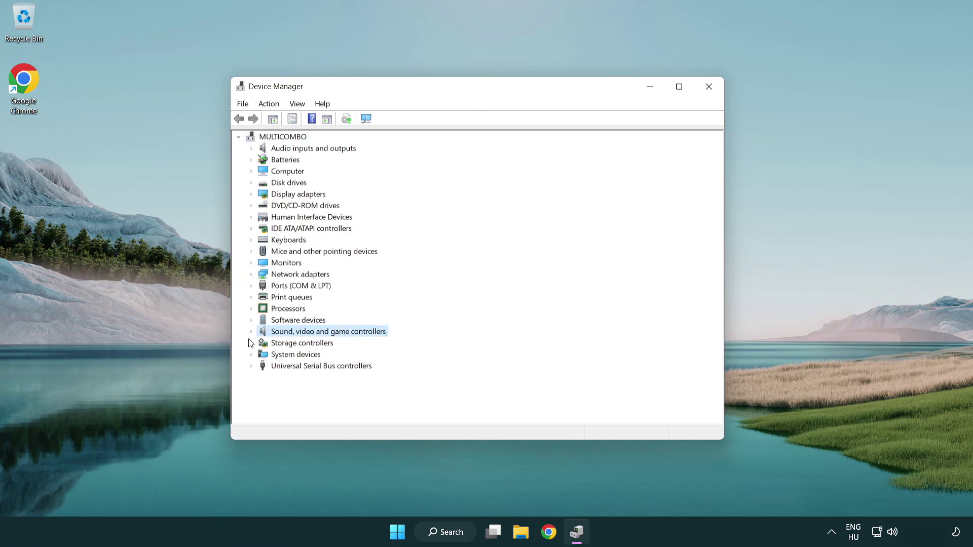
left_click(251, 333)
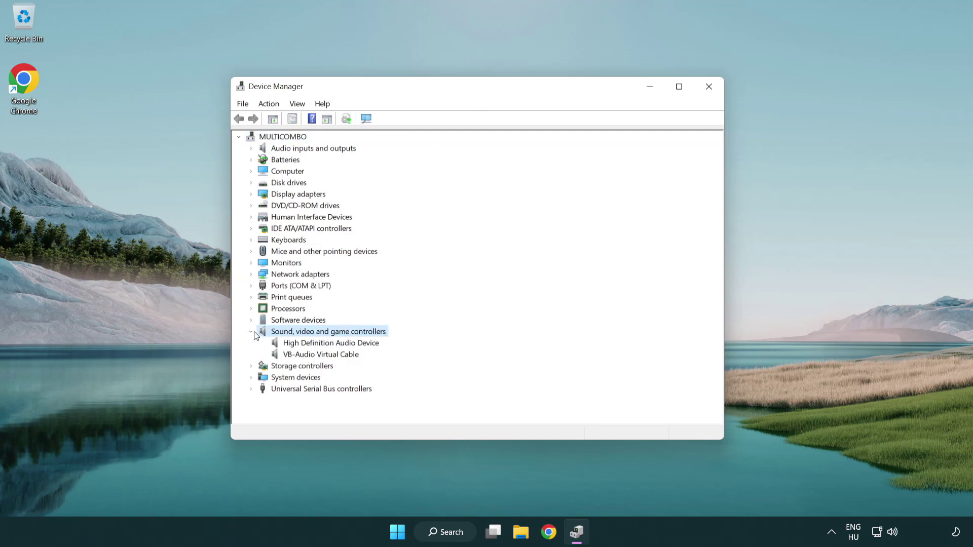
left_click(302, 345)
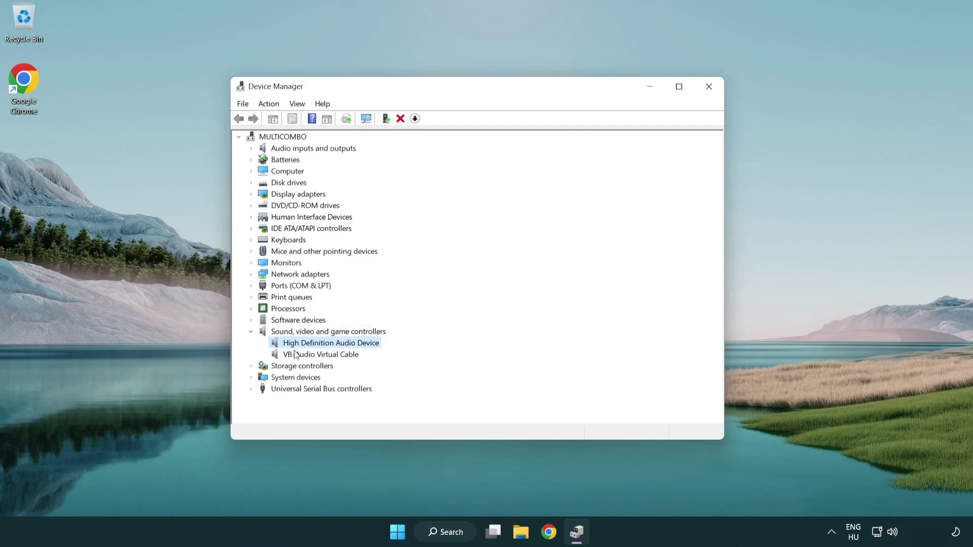
- Reinstall the High Definition Audio Device driver, picking it manually from this computer's driver list
right_click(341, 345)
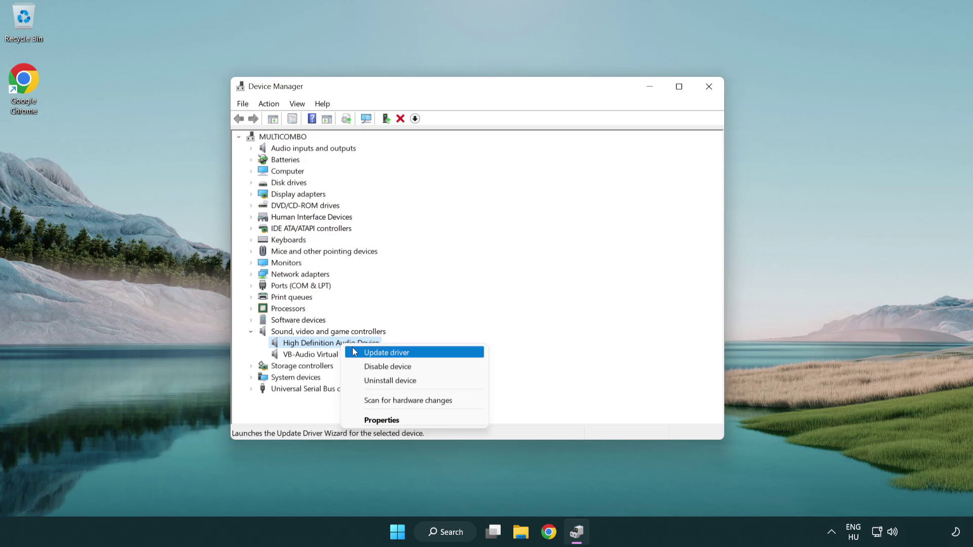
left_click(420, 354)
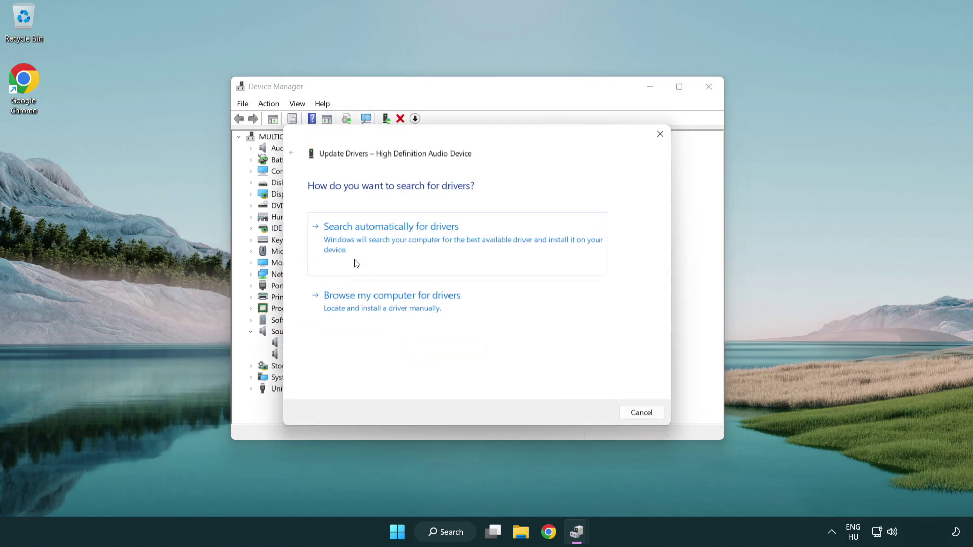
left_click(394, 318)
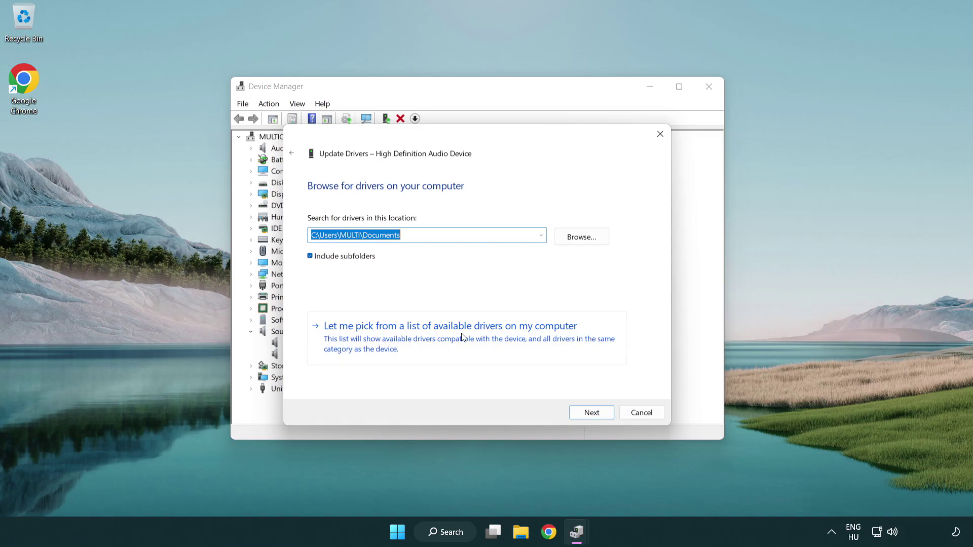
left_click(469, 345)
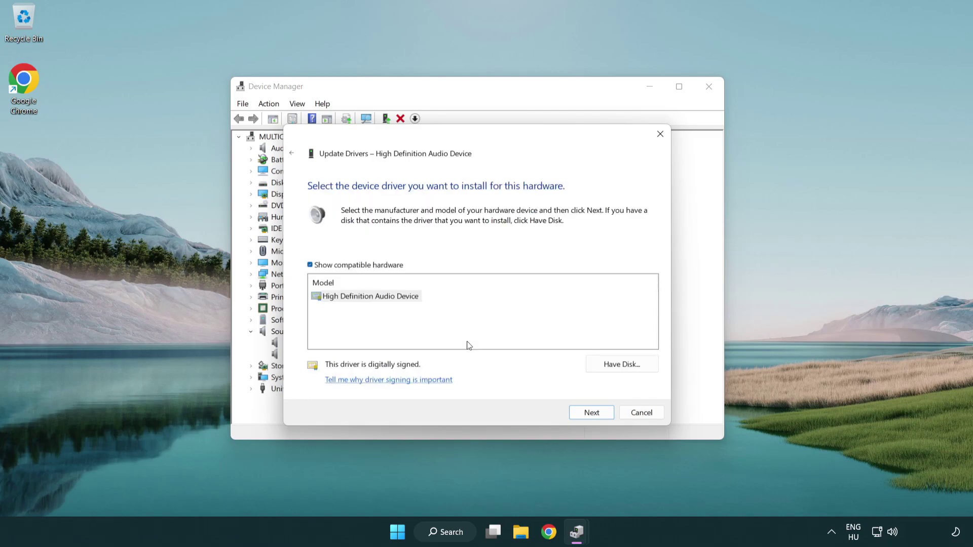
left_click(328, 304)
left_click(311, 298)
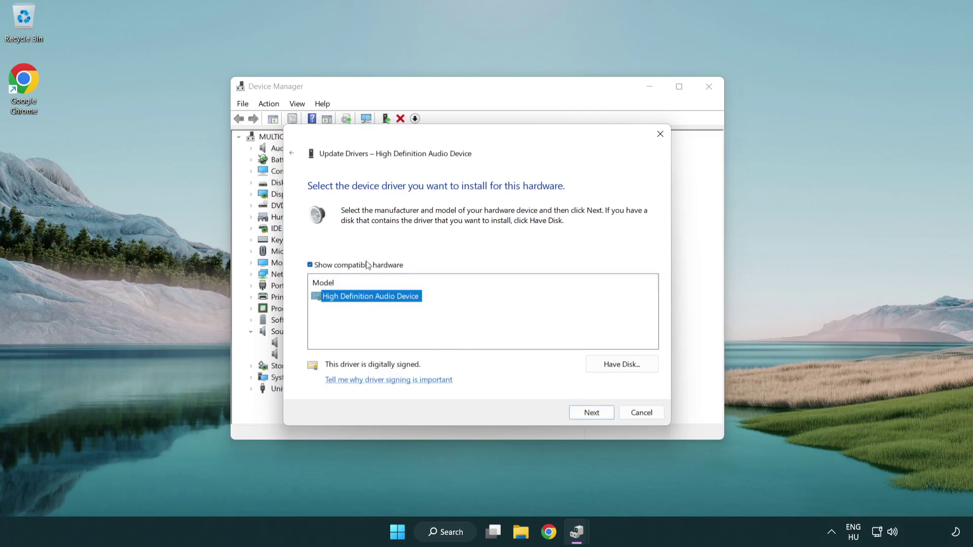
left_click(603, 416)
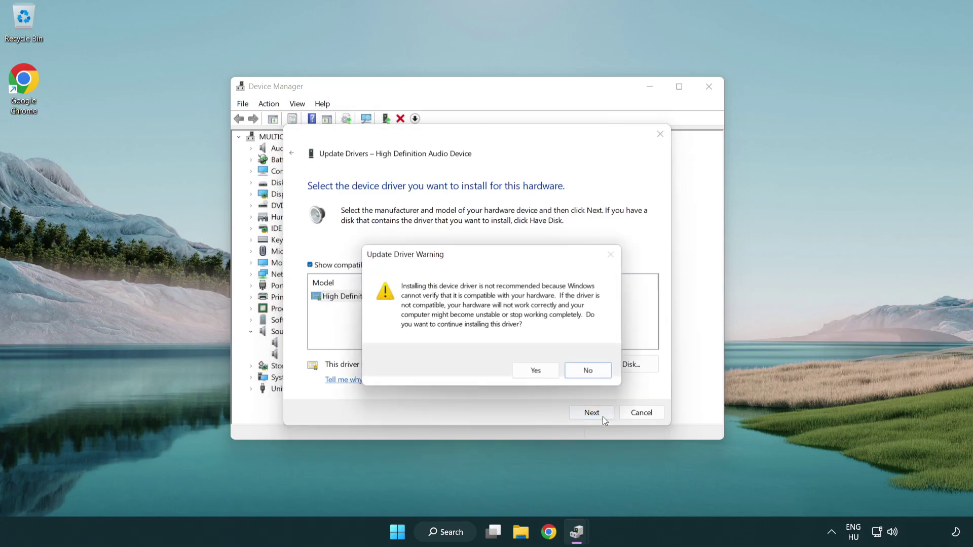
left_click(536, 374)
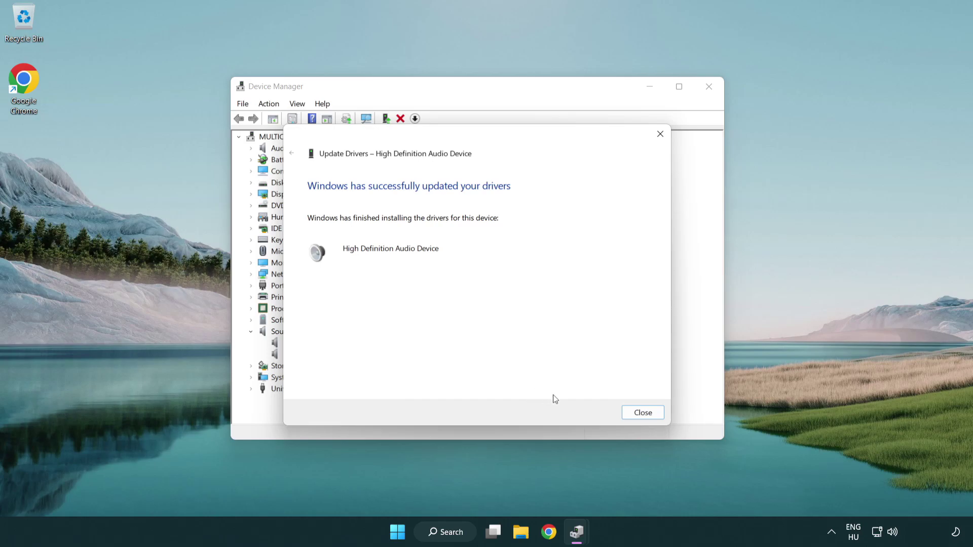
left_click(644, 414)
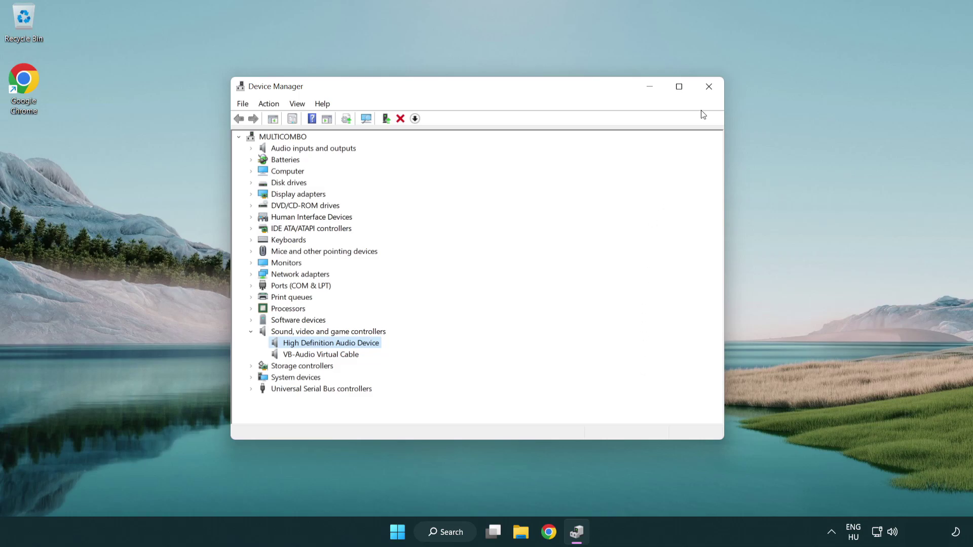
left_click(709, 87)
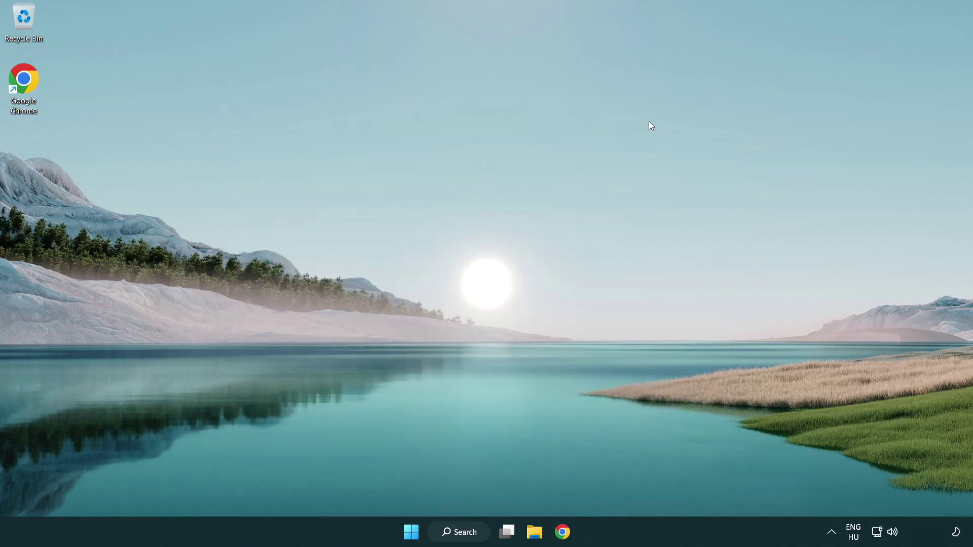
left_click(411, 532)
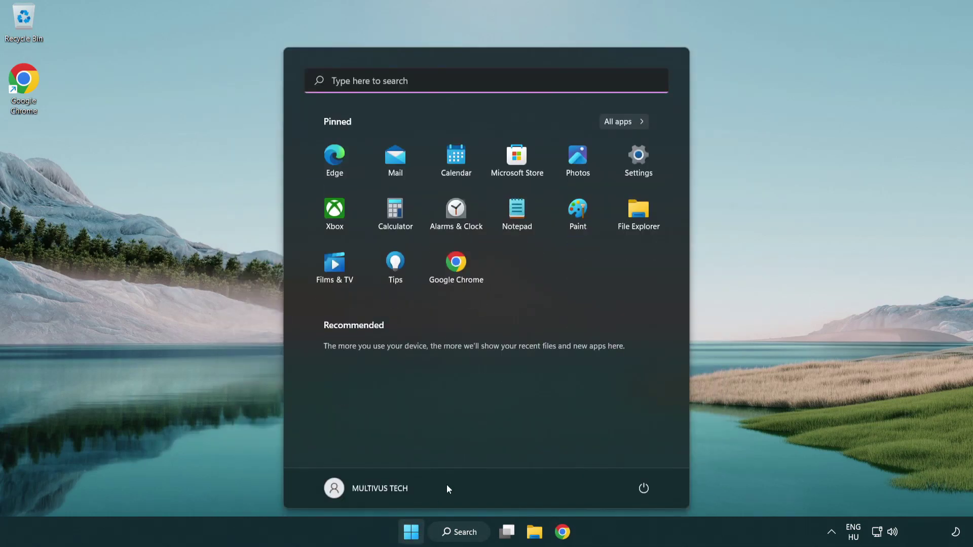
left_click(644, 488)
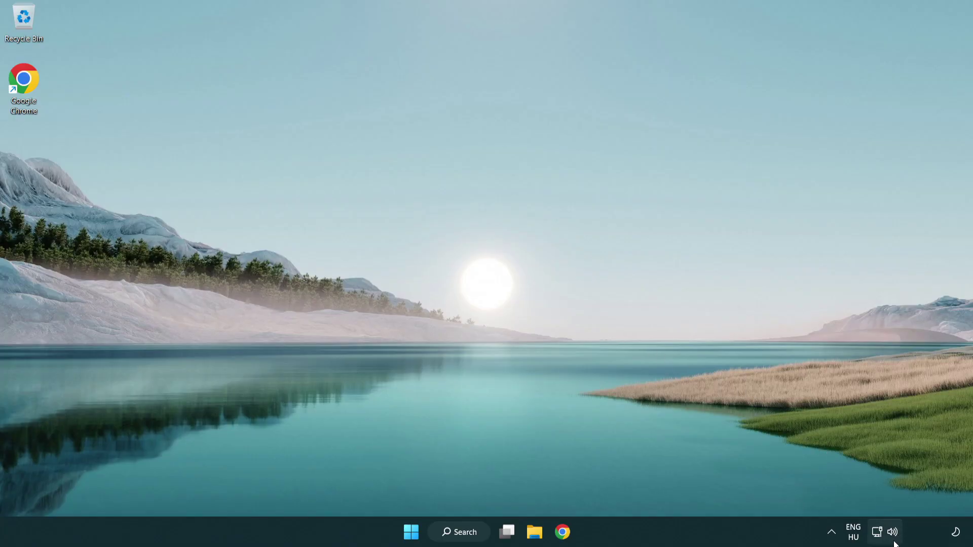
- Start the Troubleshoot sound problems tool from the taskbar volume icon
right_click(894, 534)
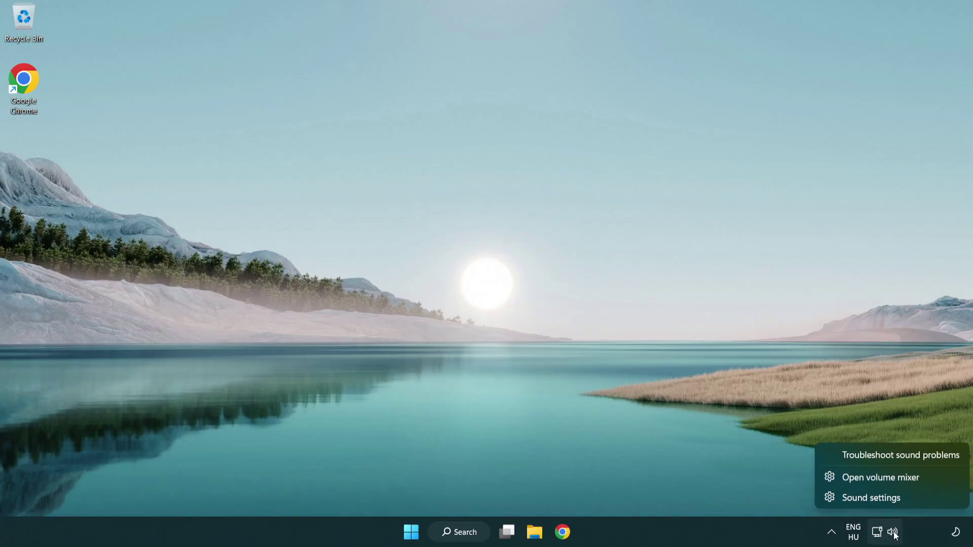
left_click(889, 459)
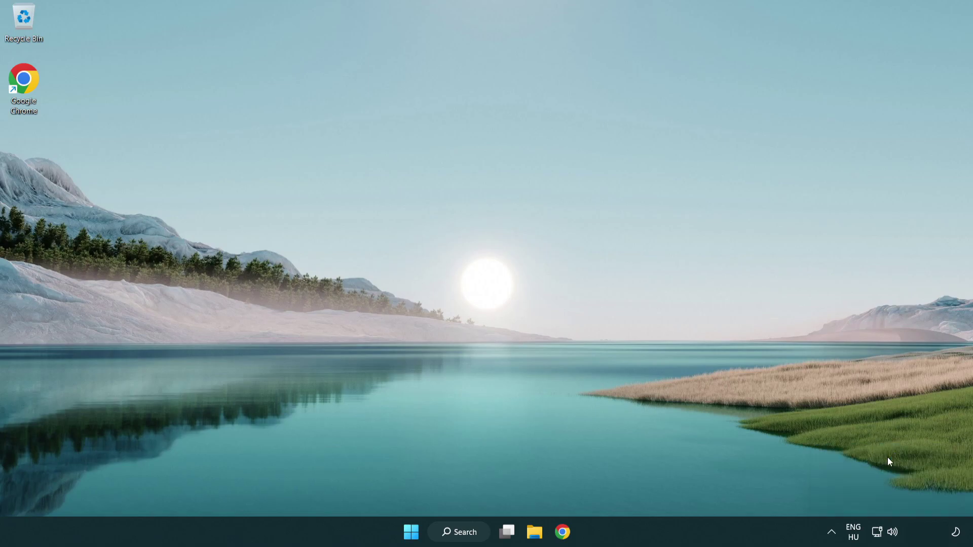